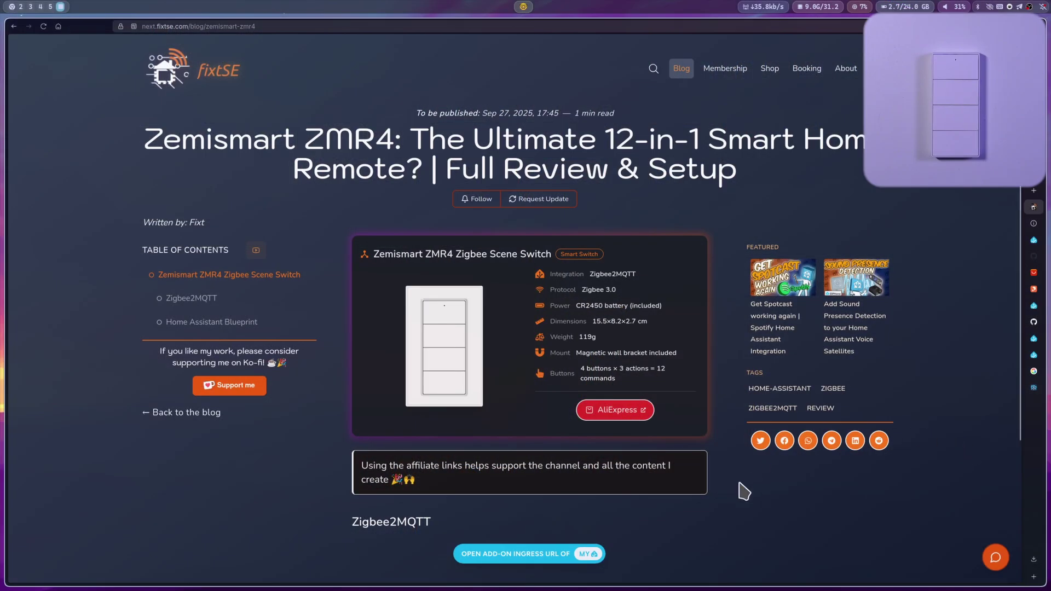
Step: Open the Zigbee2MQTT add-on ingress page from the blog's my.home-assistant.io redirect link
scroll(740, 485, "down", 3)
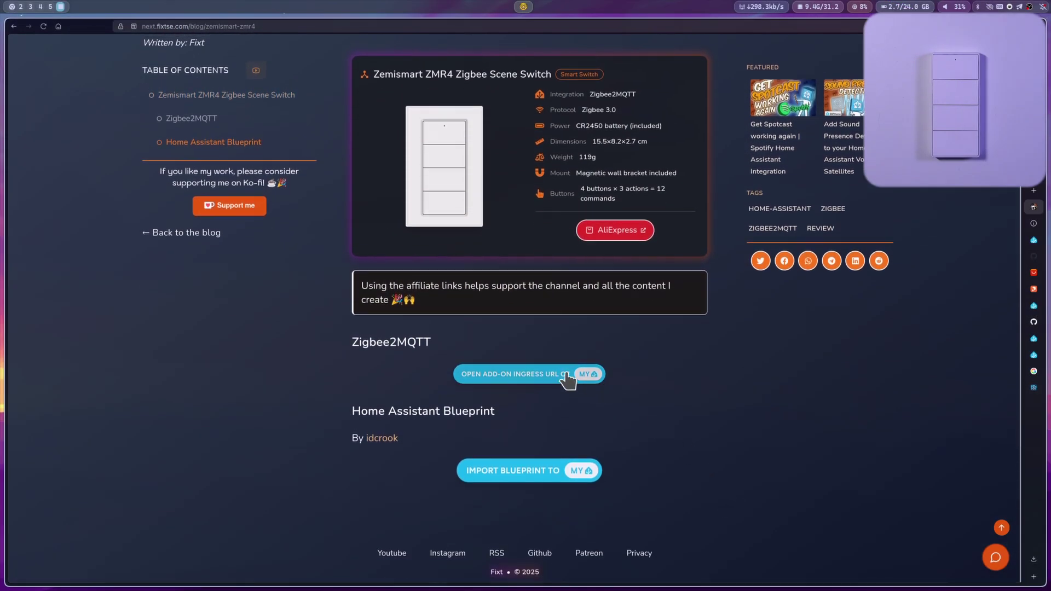
left_click(567, 375)
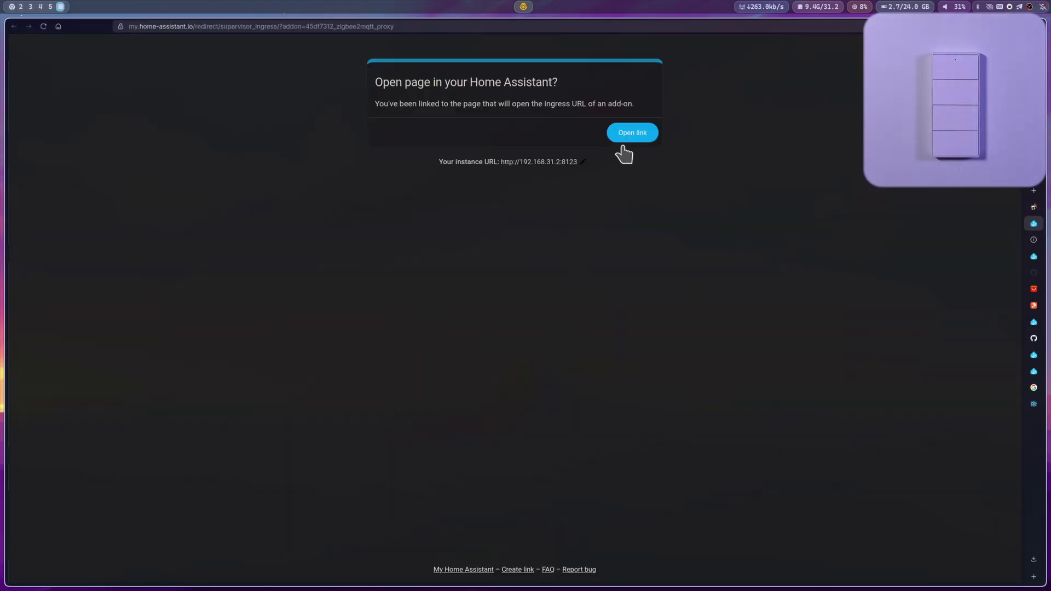
left_click(624, 139)
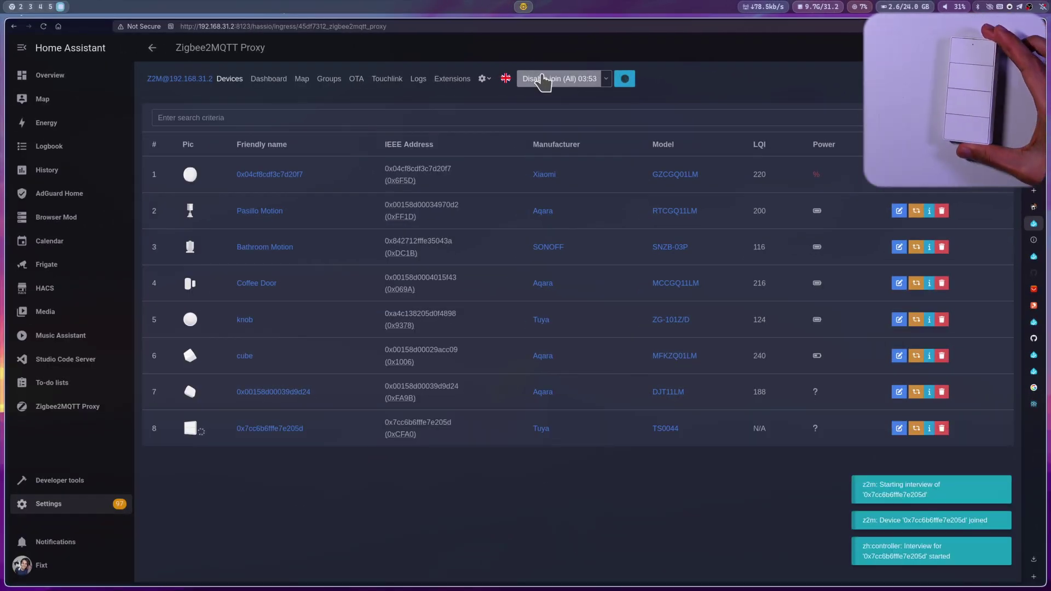
Step: Disable joining so the Zigbee2MQTT top bar returns to Permit join (All)
left_click(542, 79)
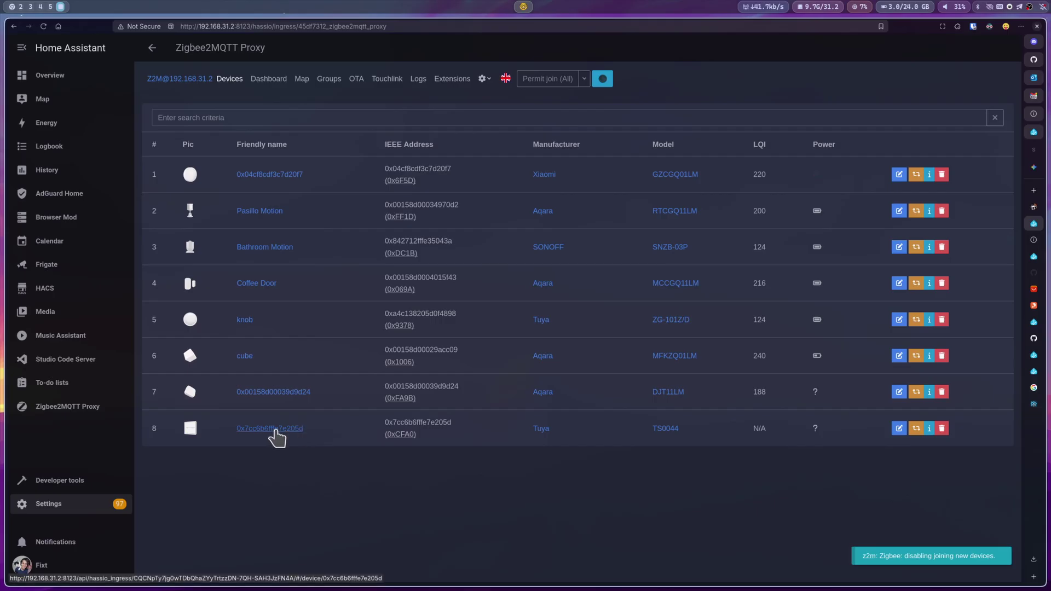
Step: Rename device 8, the Tuya TS0044, to ZMR4 and update its Home Assistant entity ID
left_click(270, 429)
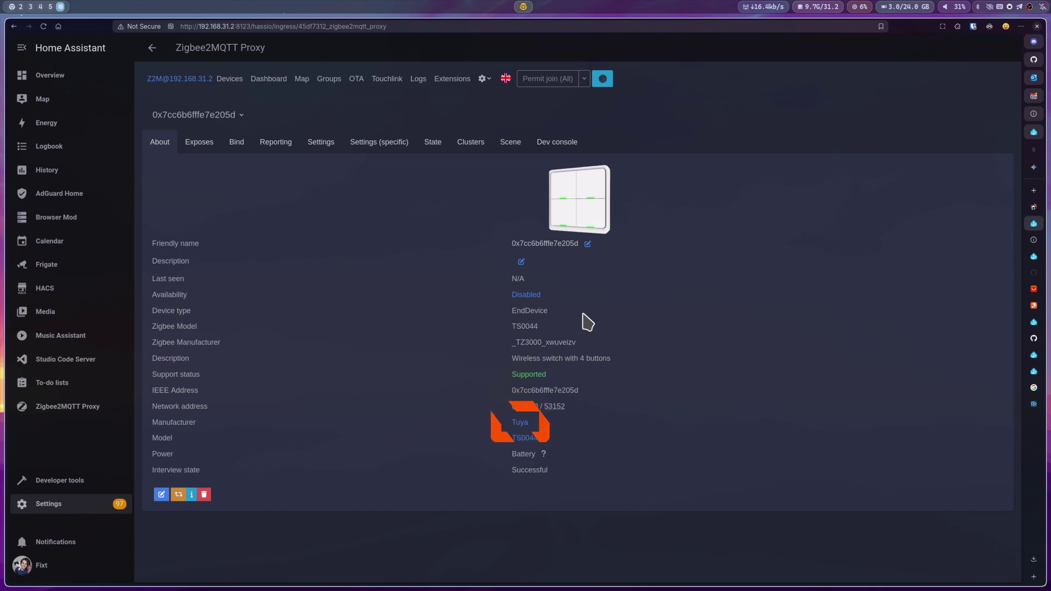
left_click(587, 244)
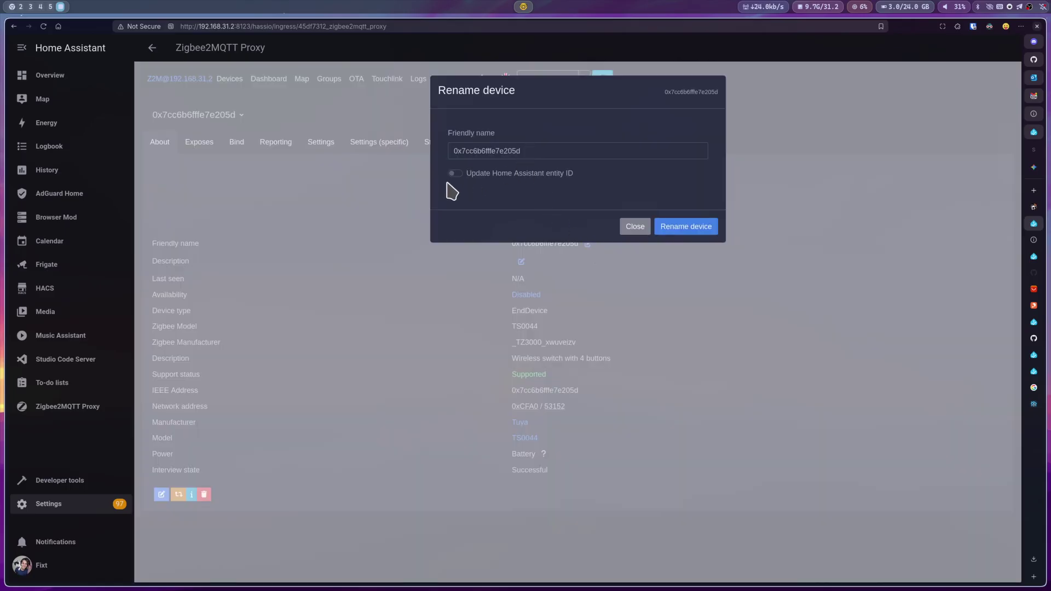
left_click_drag(553, 153, 458, 145)
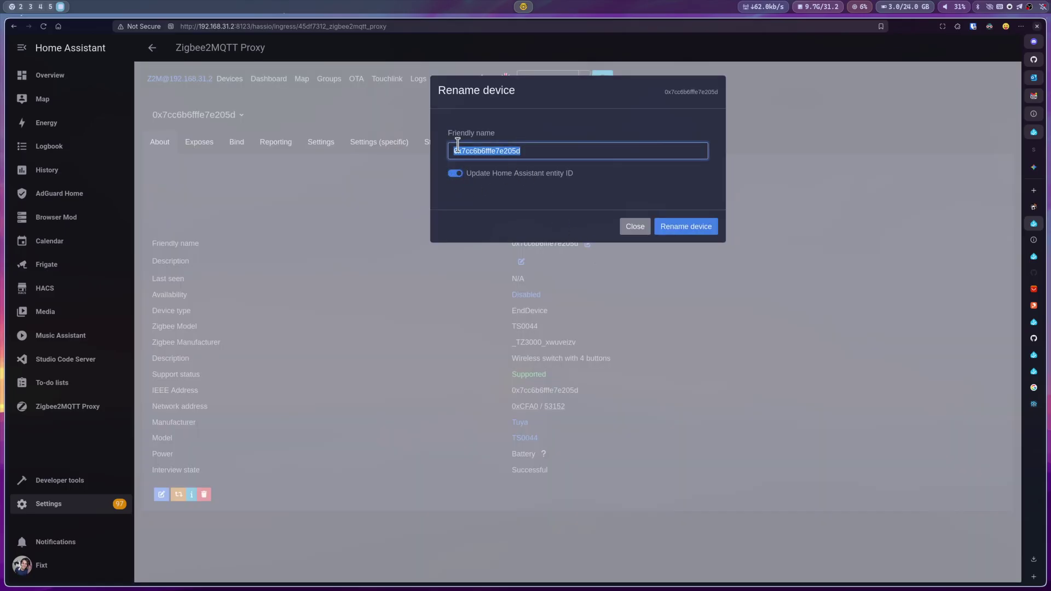
type("ZMR4")
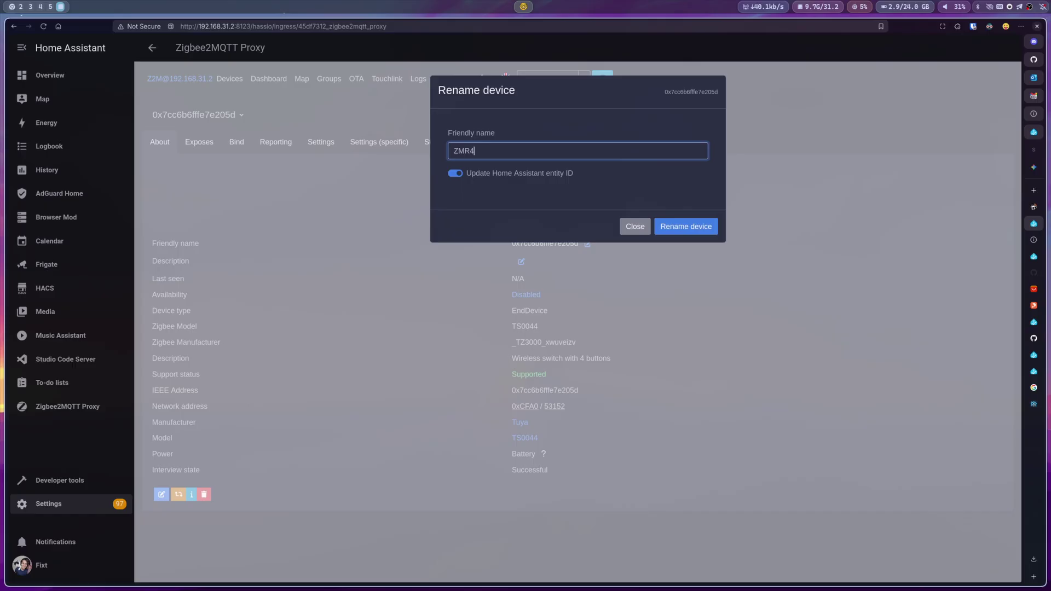
left_click(681, 229)
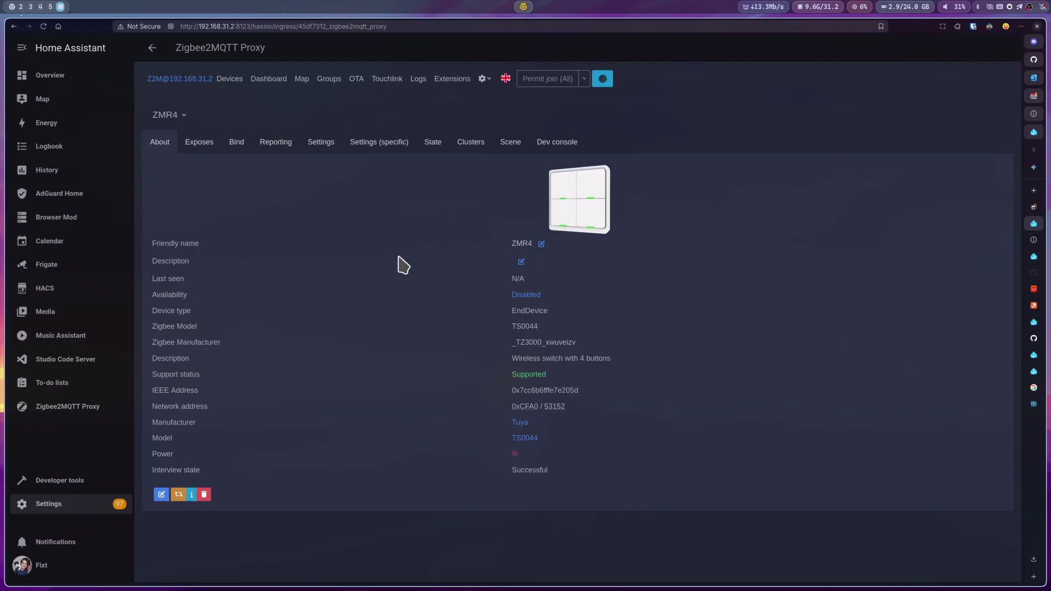
Step: Show ZMR4's Exposes tab with its Battery, Action and Linkquality values
left_click(198, 145)
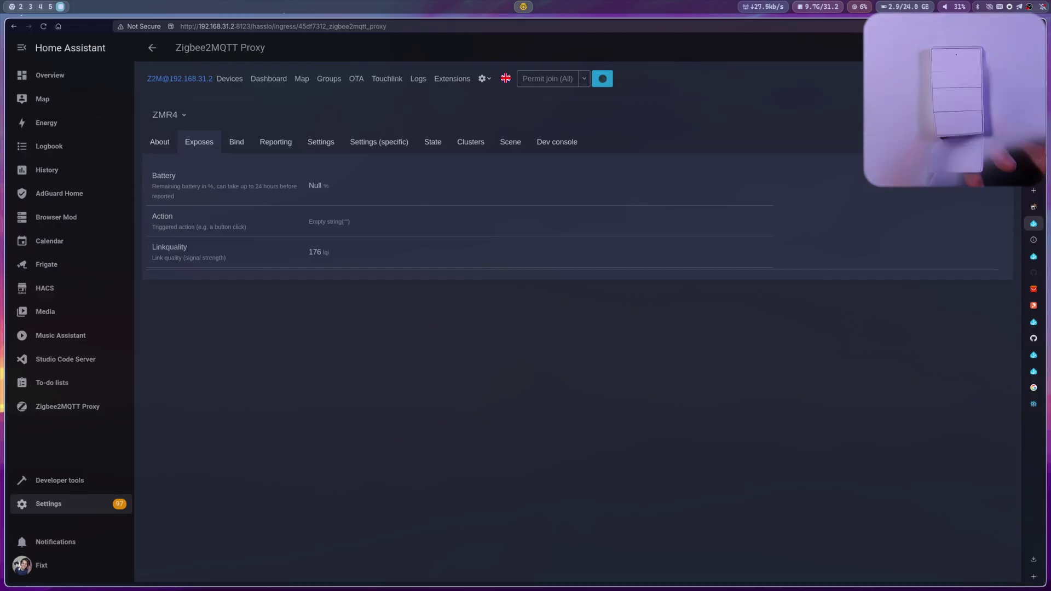
Step: Go to Settings > Devices & services > MQTT and open the ZMR4 device
left_click(60, 504)
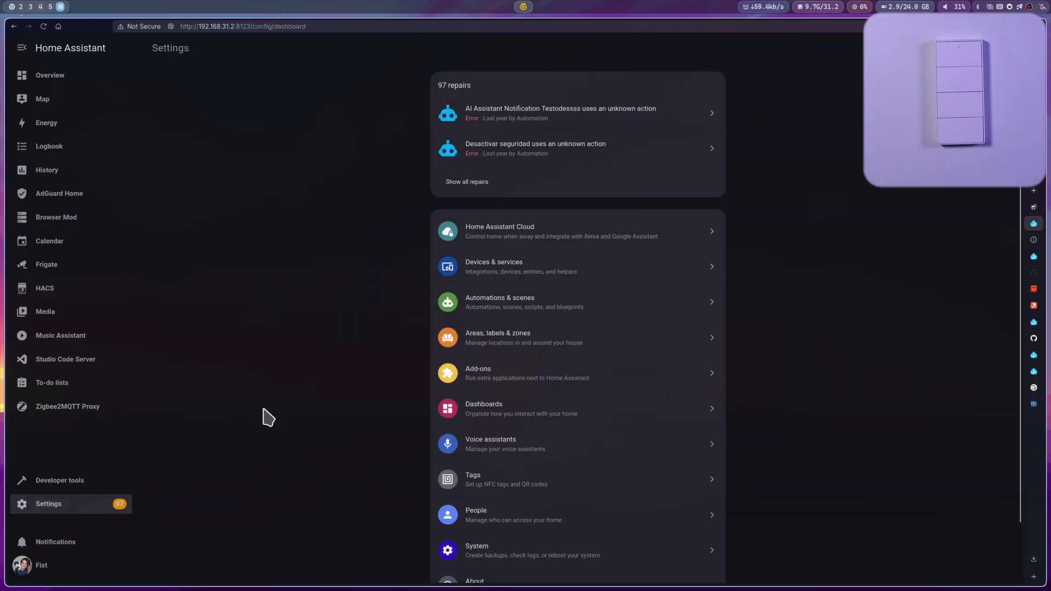
left_click(504, 280)
scroll(562, 322, "down", 5)
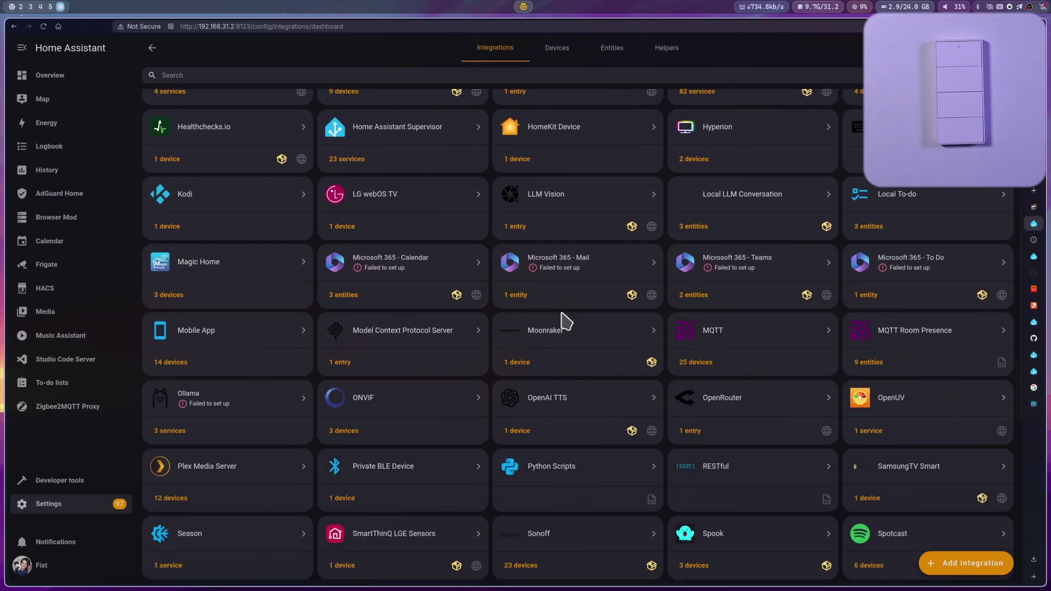
left_click(714, 329)
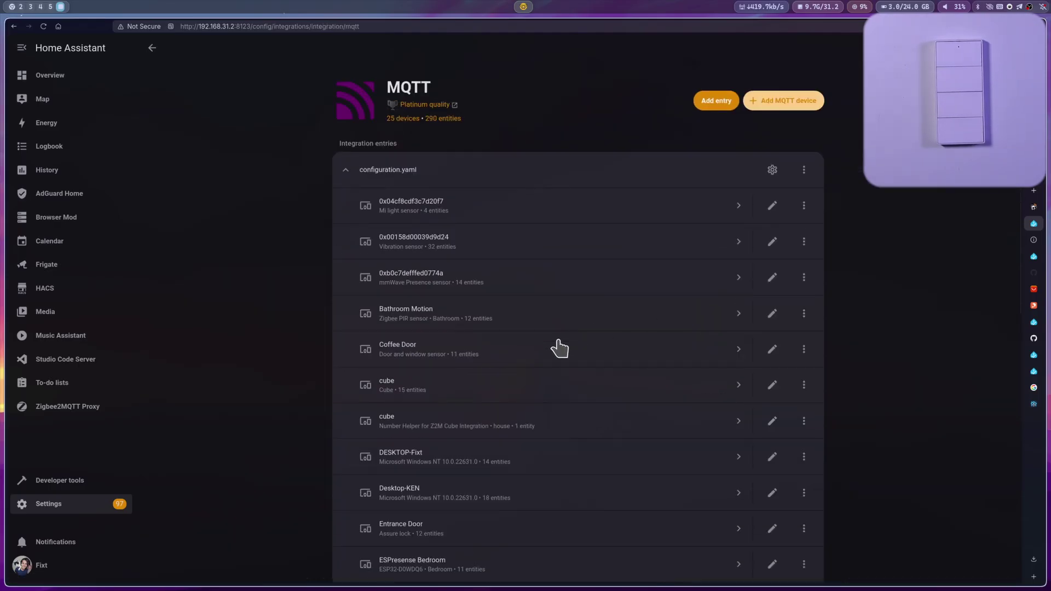
scroll(558, 348, "down", 10)
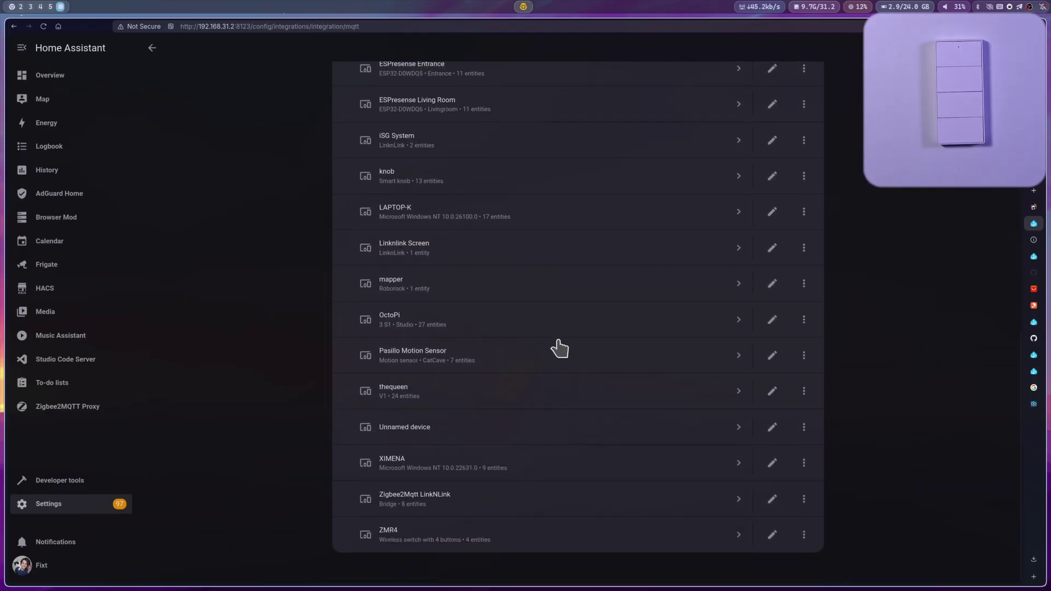
left_click(418, 536)
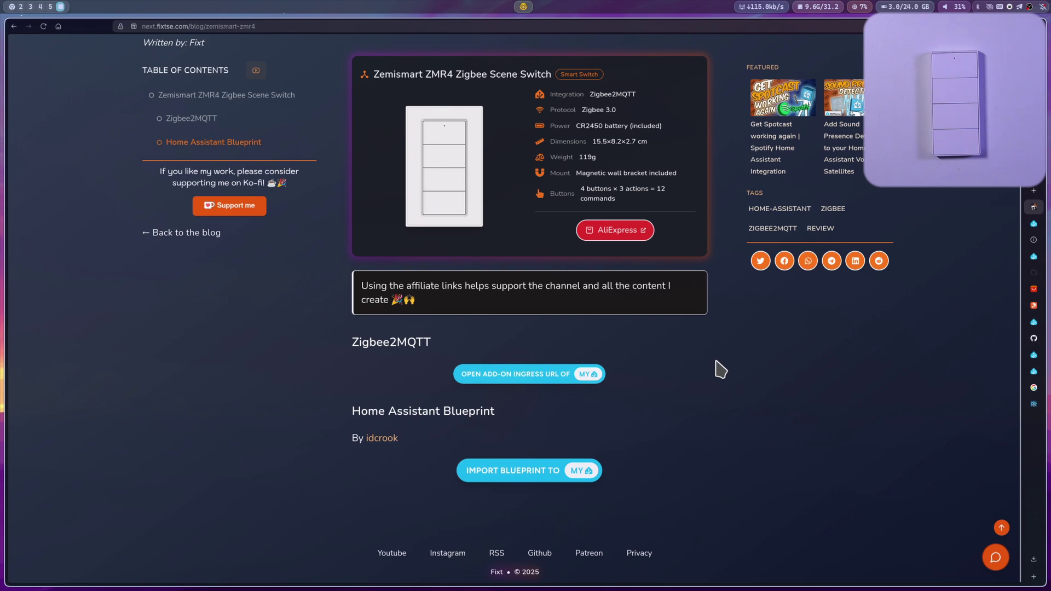
Step: Preview and import the 'Zigbee2MQTT Zemismart ZMR-4 4-gang Scene Switch' blueprint
left_click(531, 466)
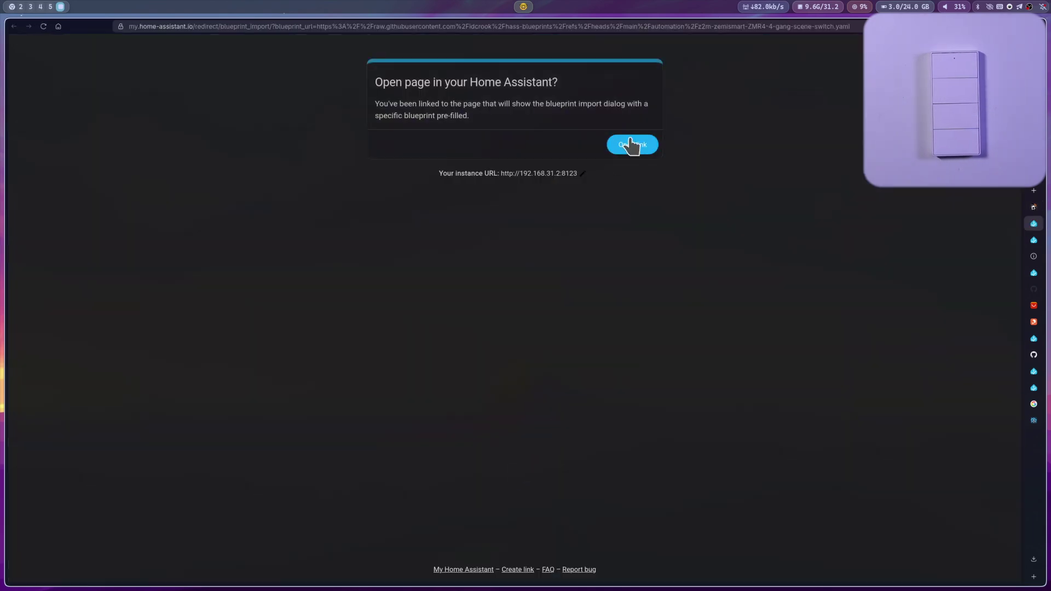
left_click(632, 145)
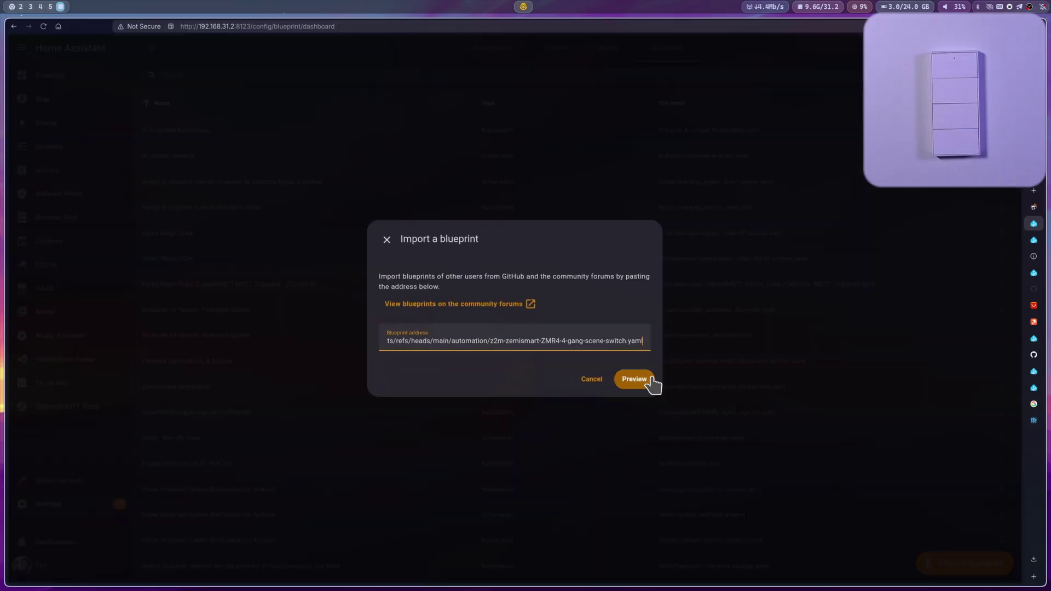
left_click(635, 379)
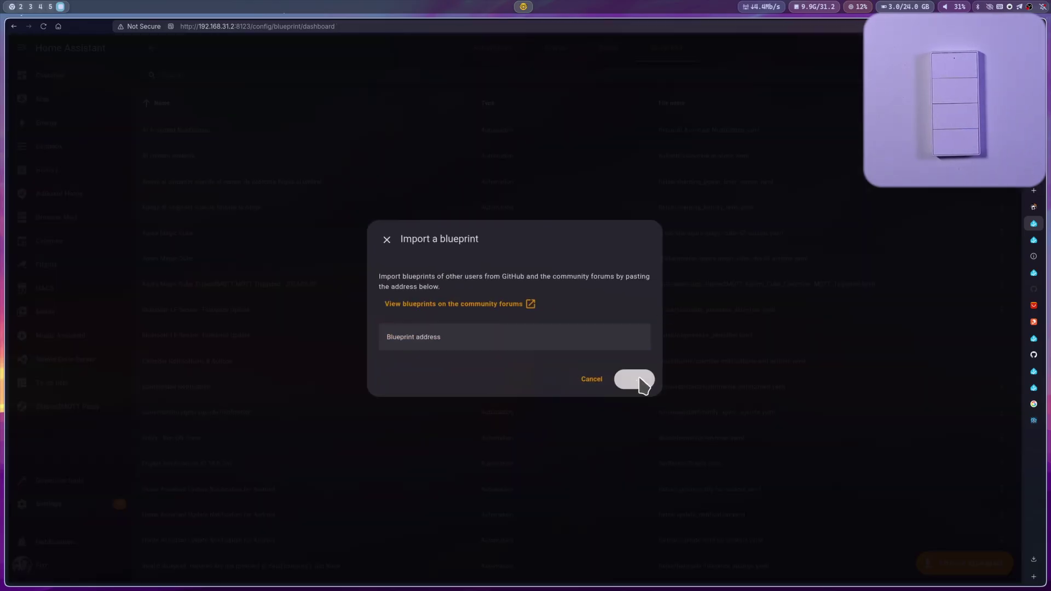
left_click(638, 404)
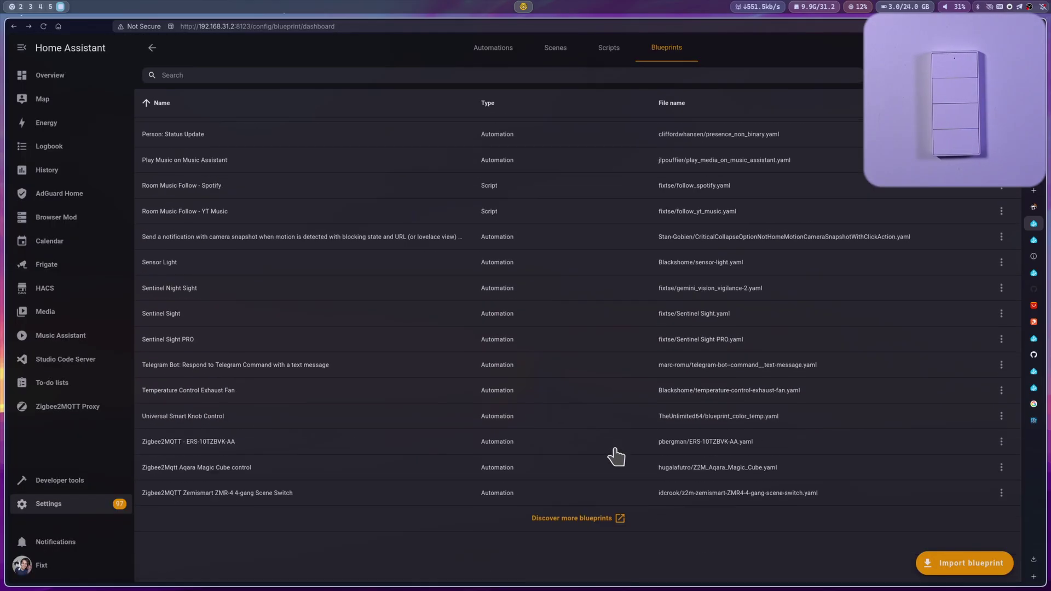
Step: Create an automation from the ZMR-4 blueprint using Action ZMR4 as the remote entity
left_click(266, 526)
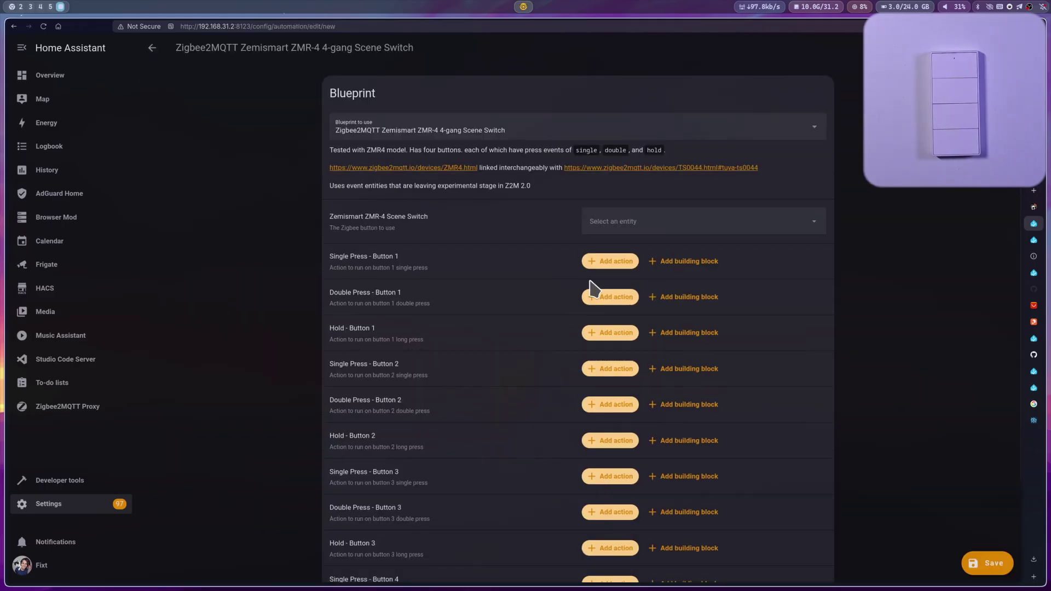
left_click(675, 222)
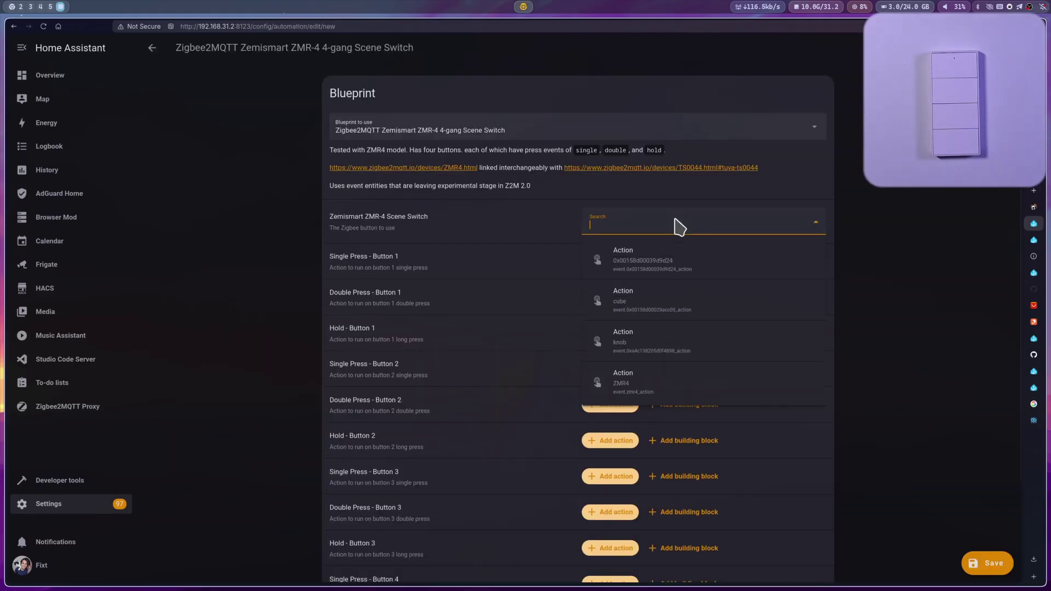
left_click(613, 383)
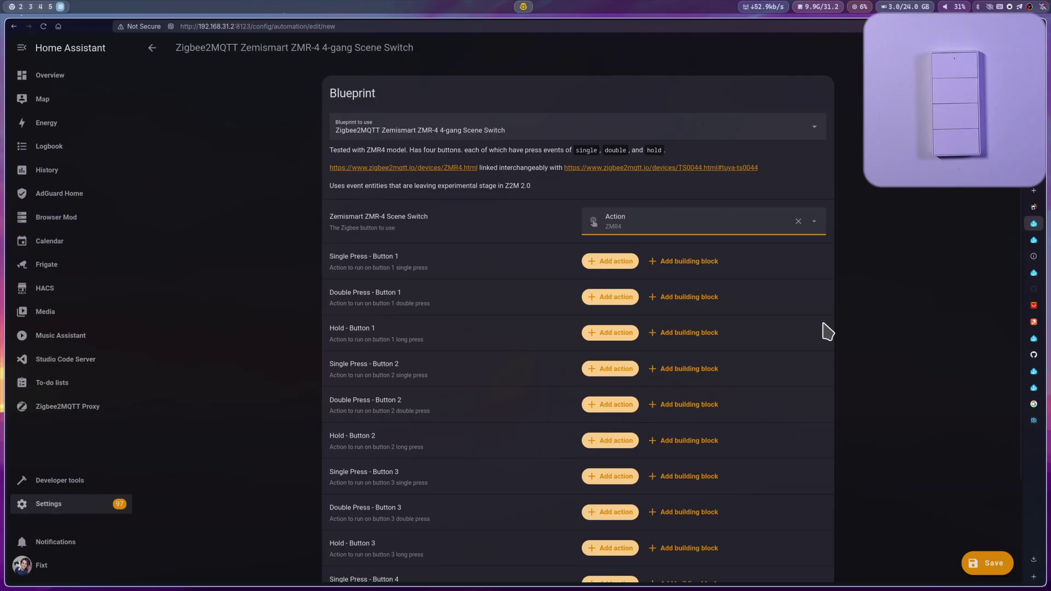
Step: Begin adding an action under Single Press - Button 1
scroll(828, 331, "down", 2)
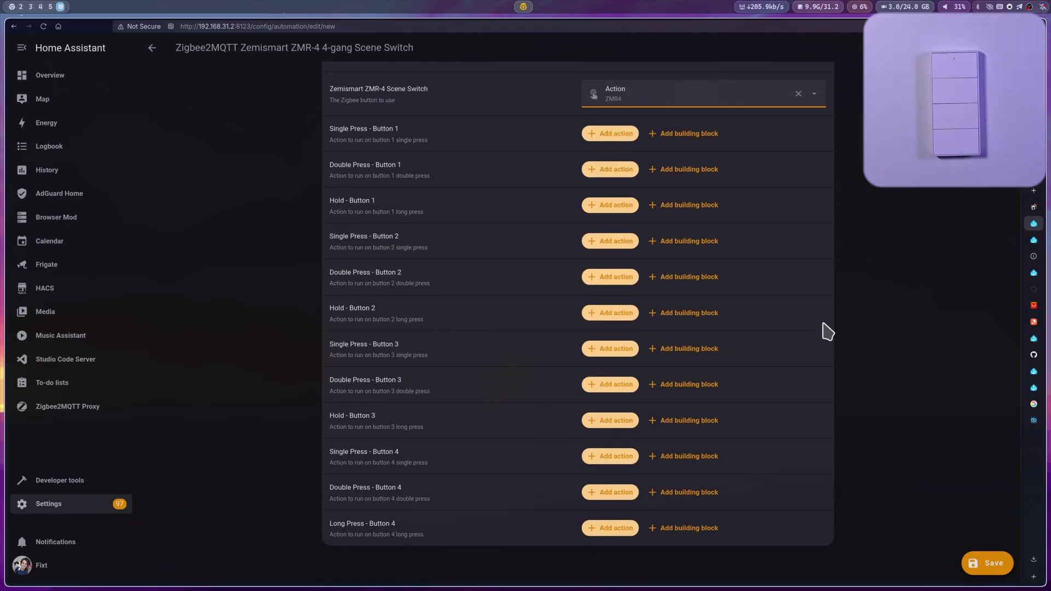
scroll(827, 332, "up", 2)
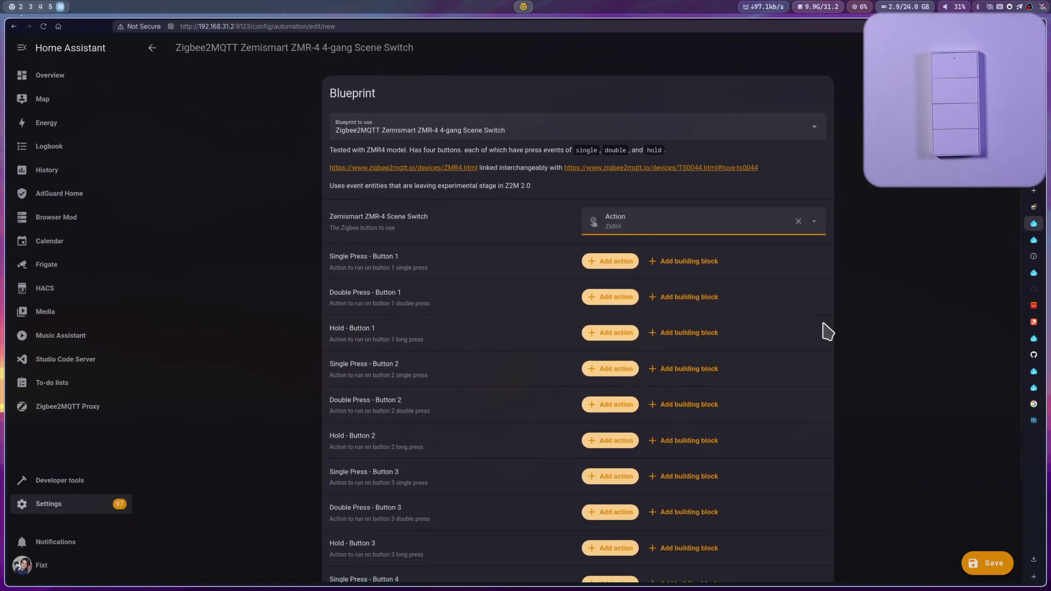
left_click(613, 262)
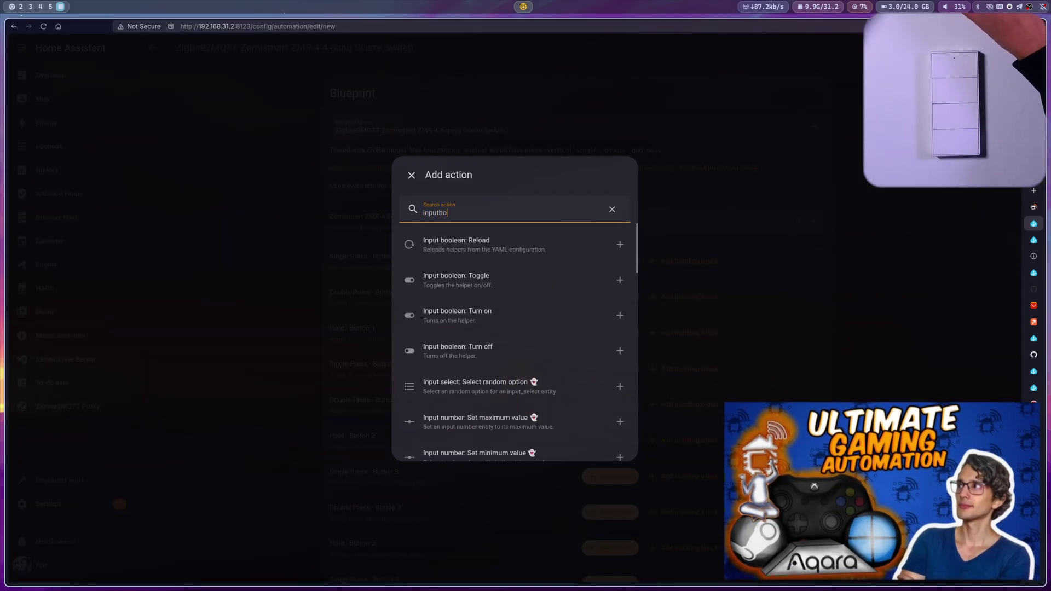
Step: Make button 1's single press run Input boolean: Toggle on the isControllerOutOfPlace helper
left_click(520, 282)
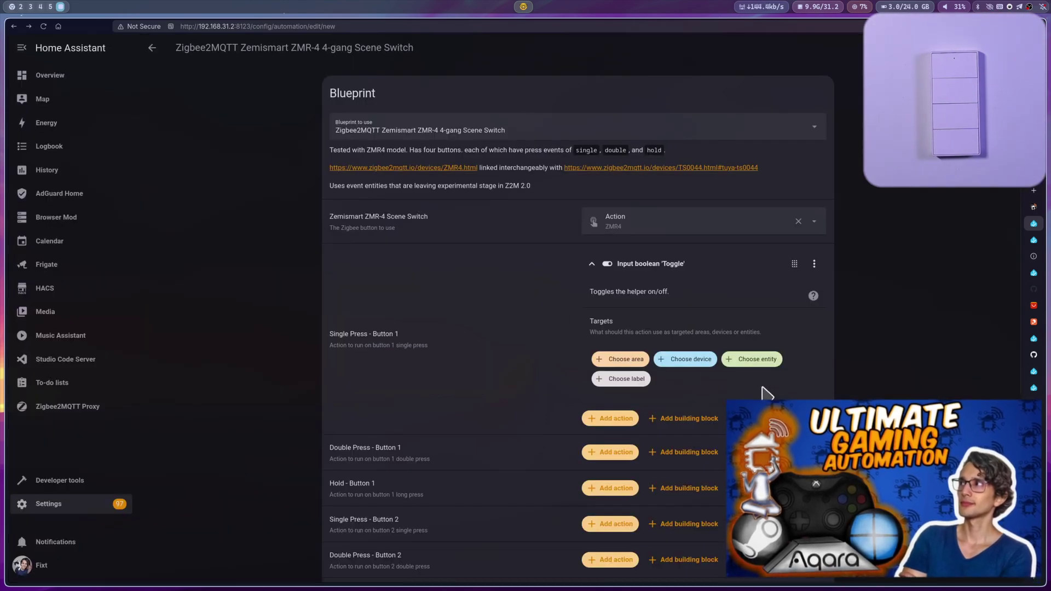
left_click(751, 359)
type("iscont")
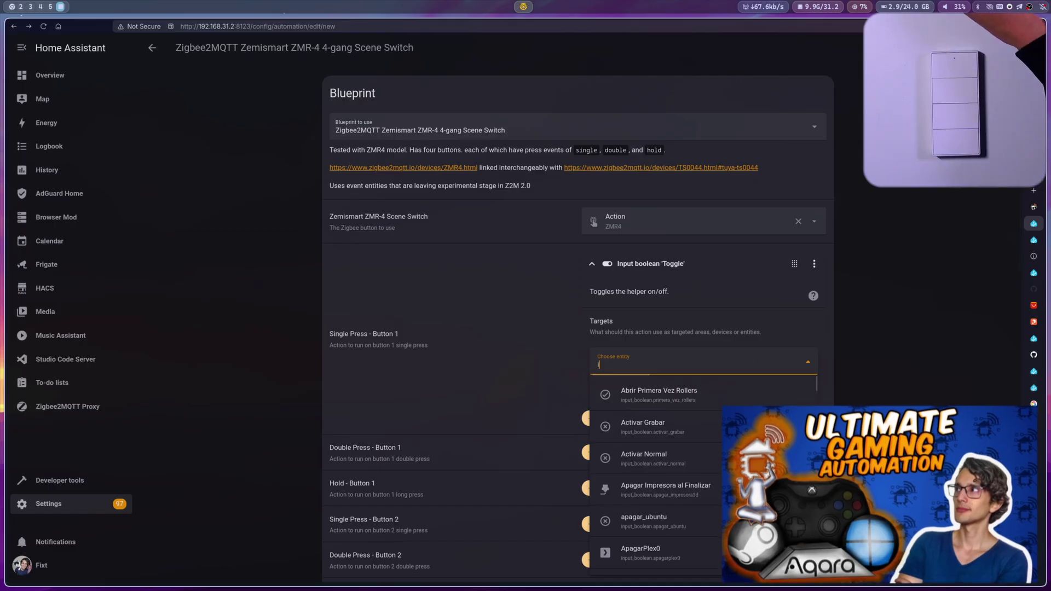
left_click(656, 390)
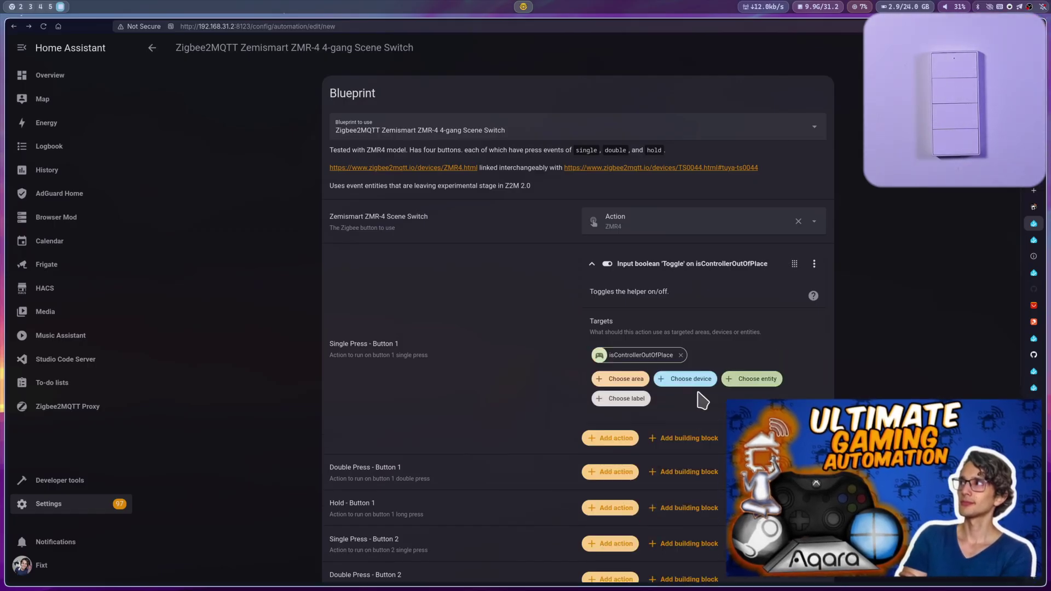
scroll(805, 387, "down", 4)
scroll(938, 446, "down", 1)
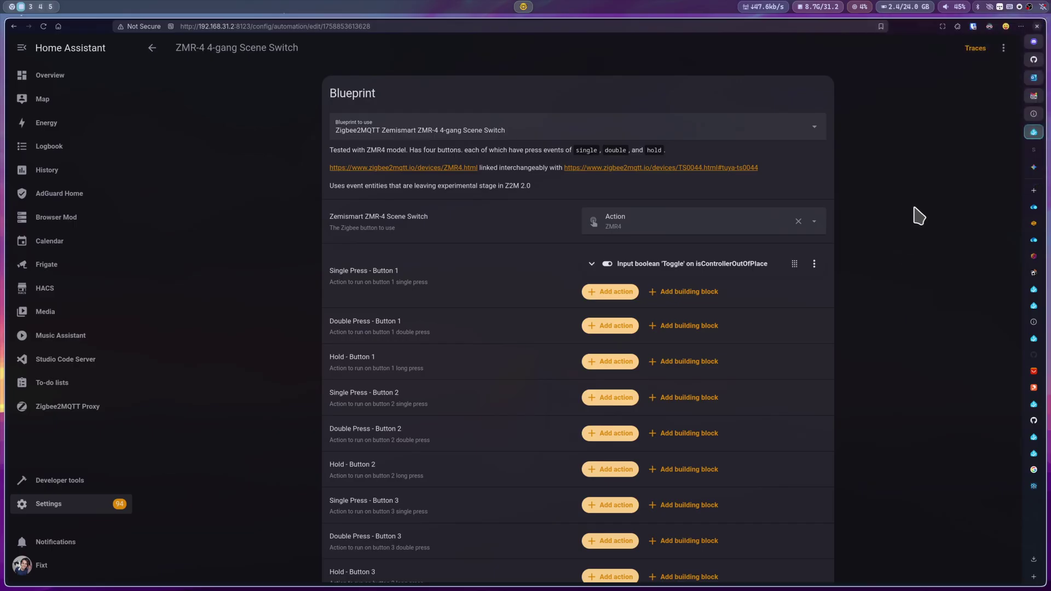
Step: Inspect the latest trace's changed variables and toggle node, then return to Overview
left_click(972, 49)
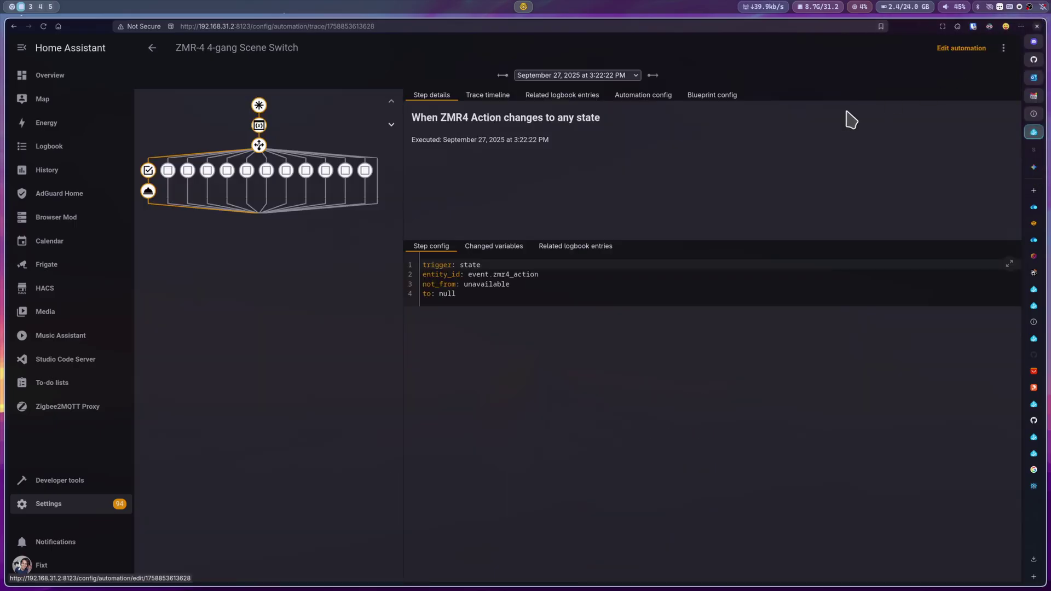
left_click(491, 247)
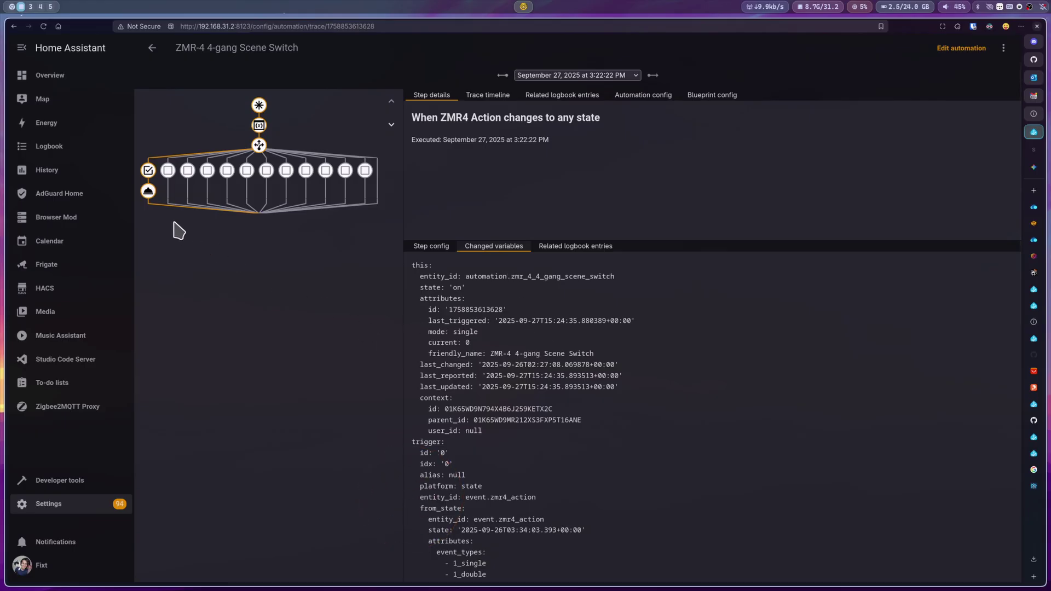
left_click(148, 193)
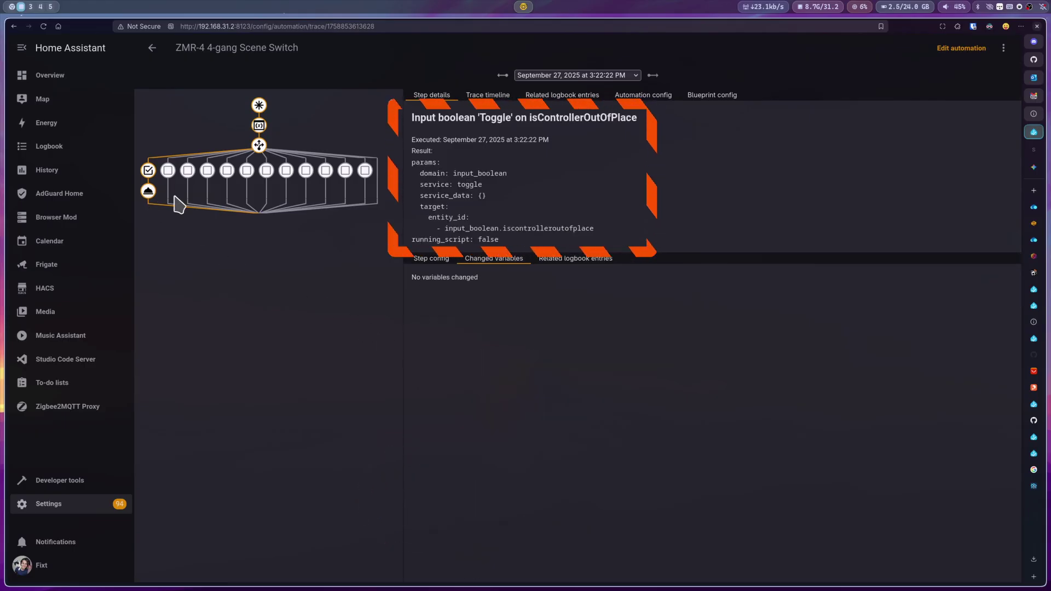
left_click(49, 75)
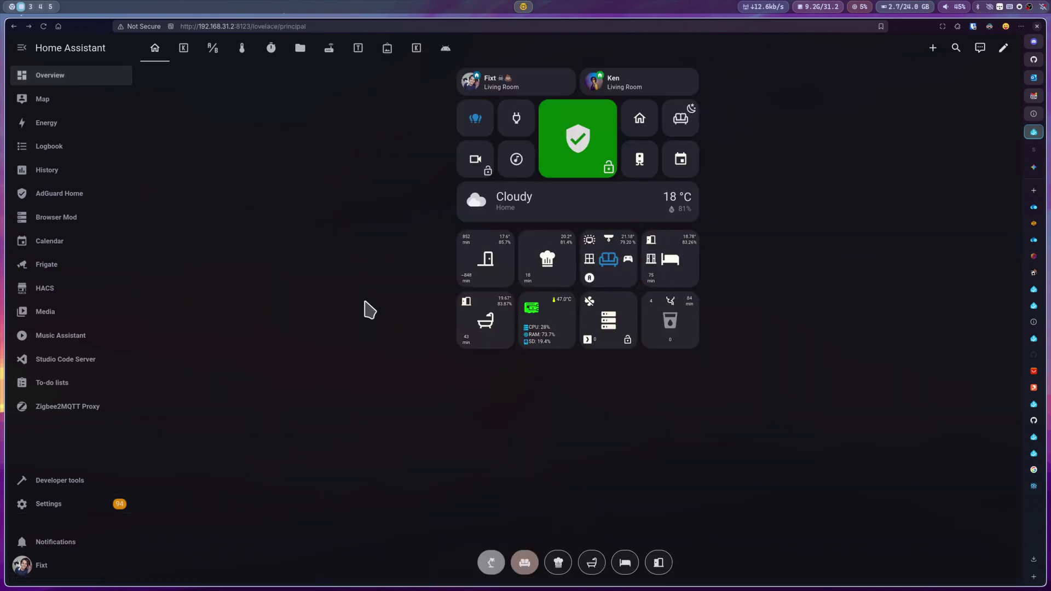
Step: Open the Switches view from the plug tile on the Overview dashboard
left_click(518, 119)
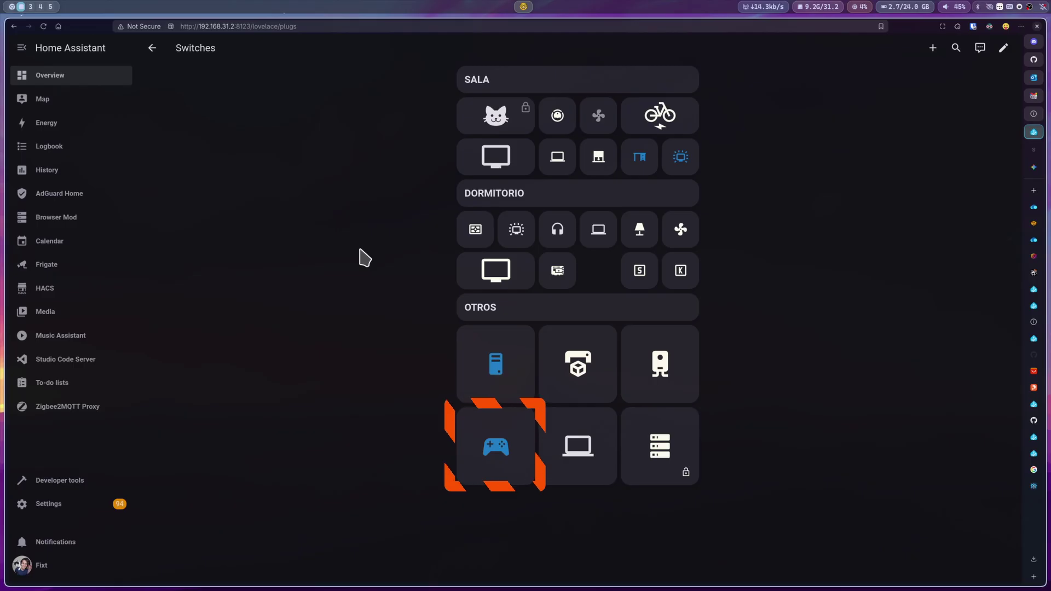